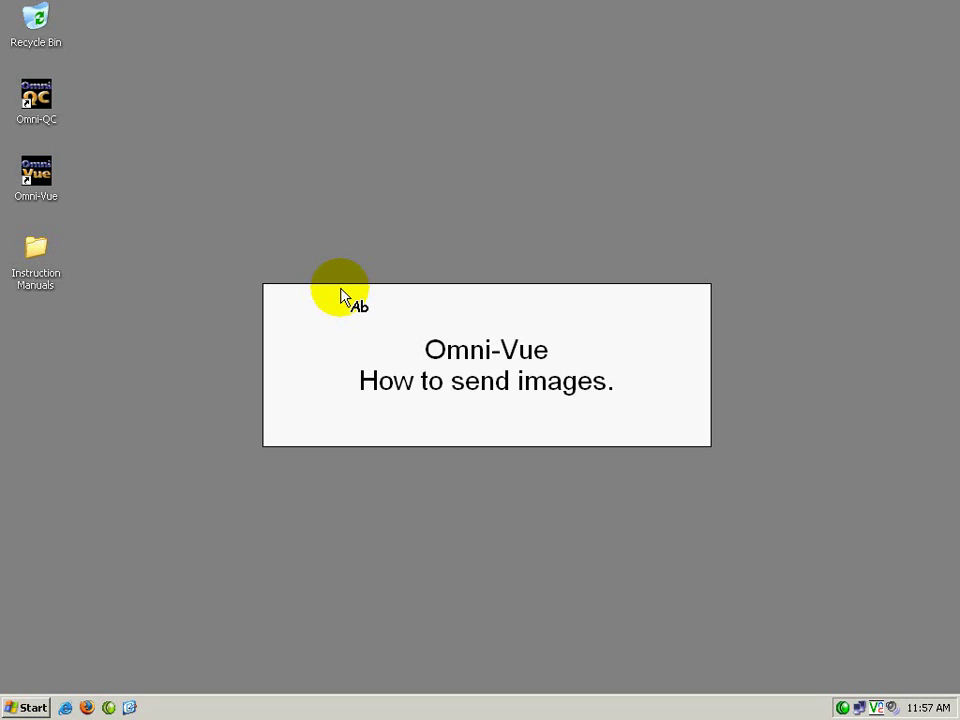
Launch Omni-Vue from the desktop and log on with the account password
double_click(39, 172)
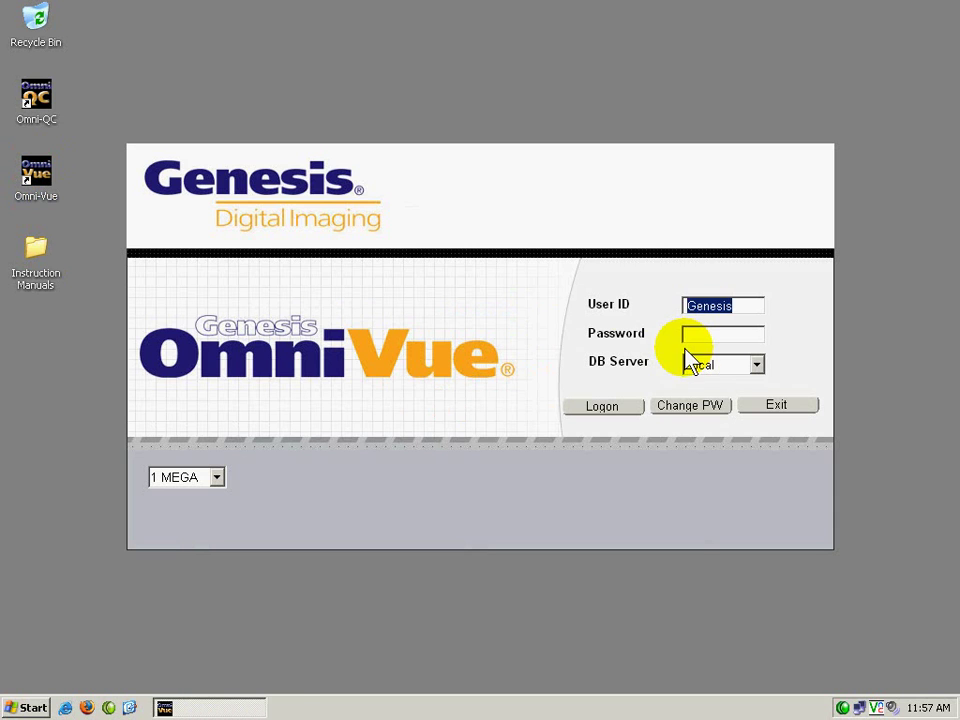
click(703, 337)
text(*******)
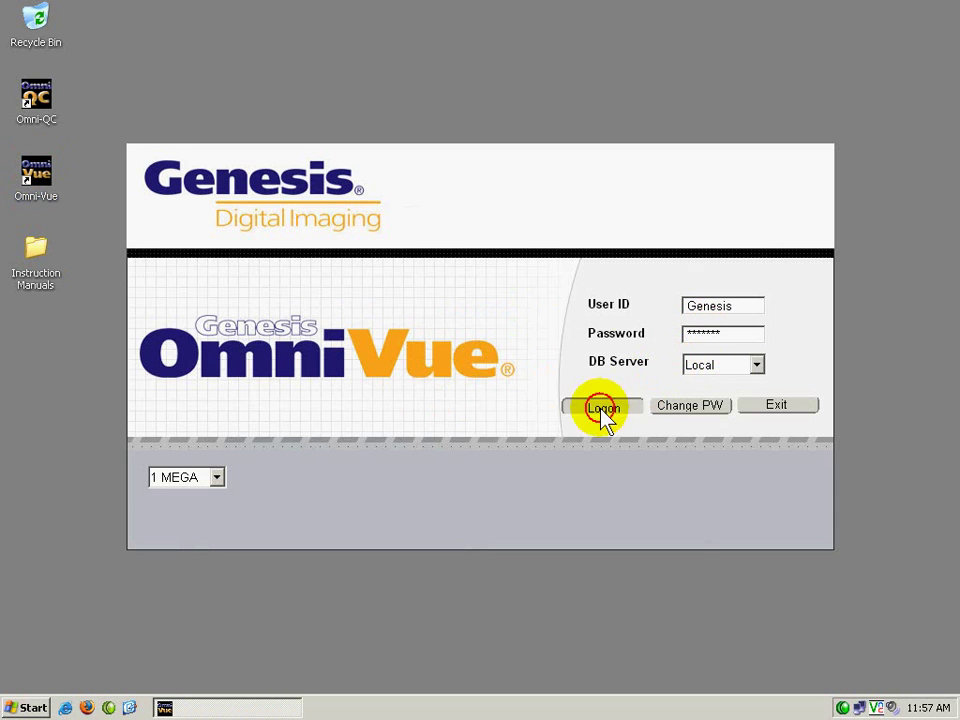
click(601, 410)
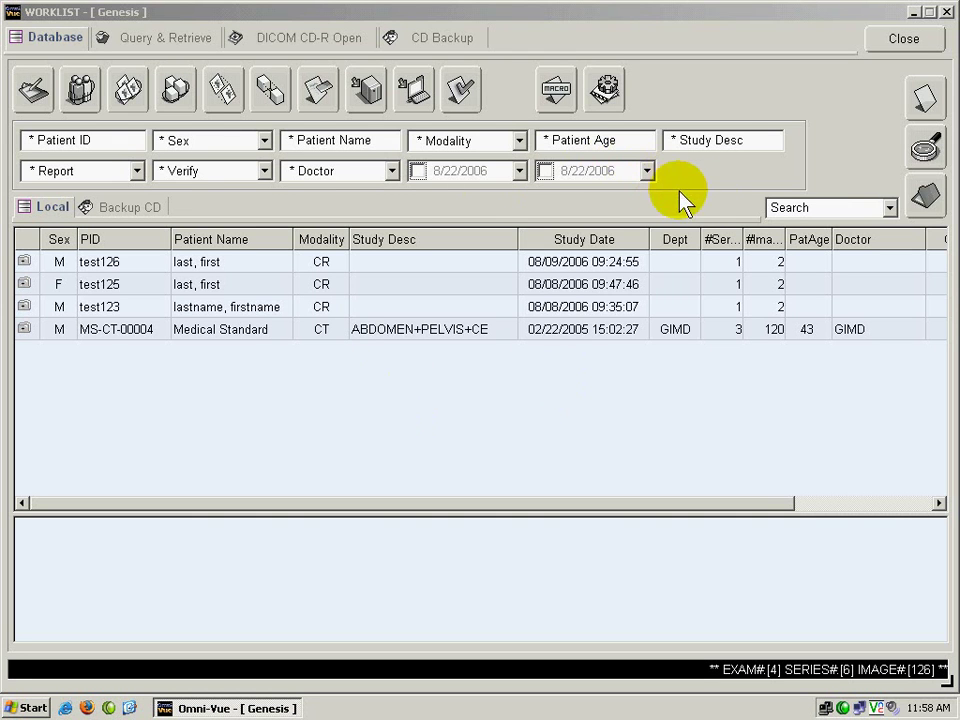
Close the worklist and open Option > Preferences on the Network tab (local AE OmniVue, port 4810)
click(893, 48)
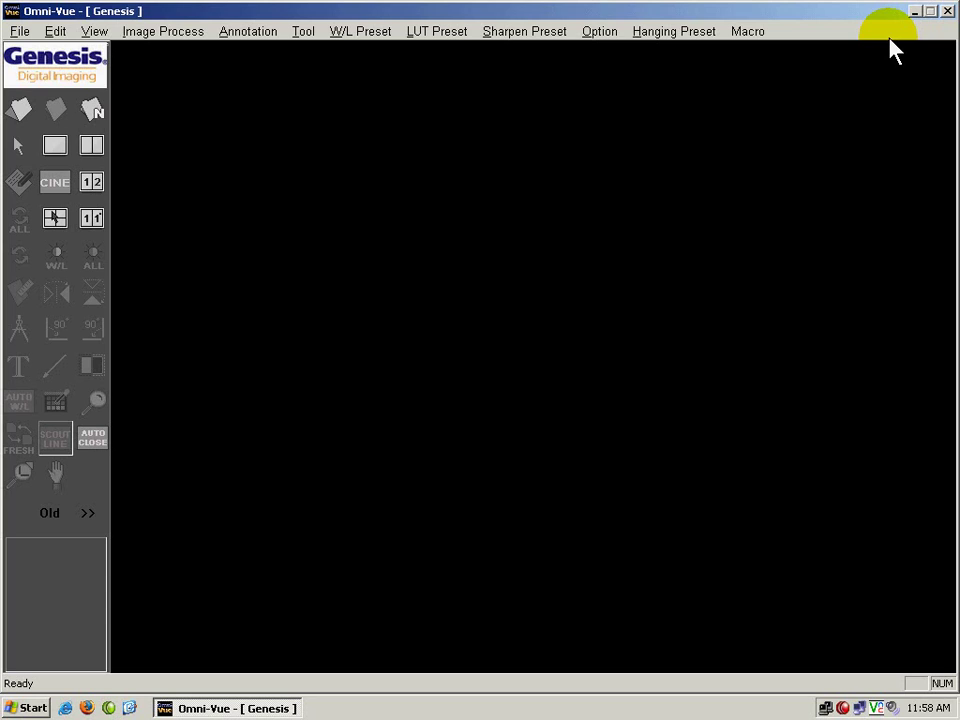
click(599, 36)
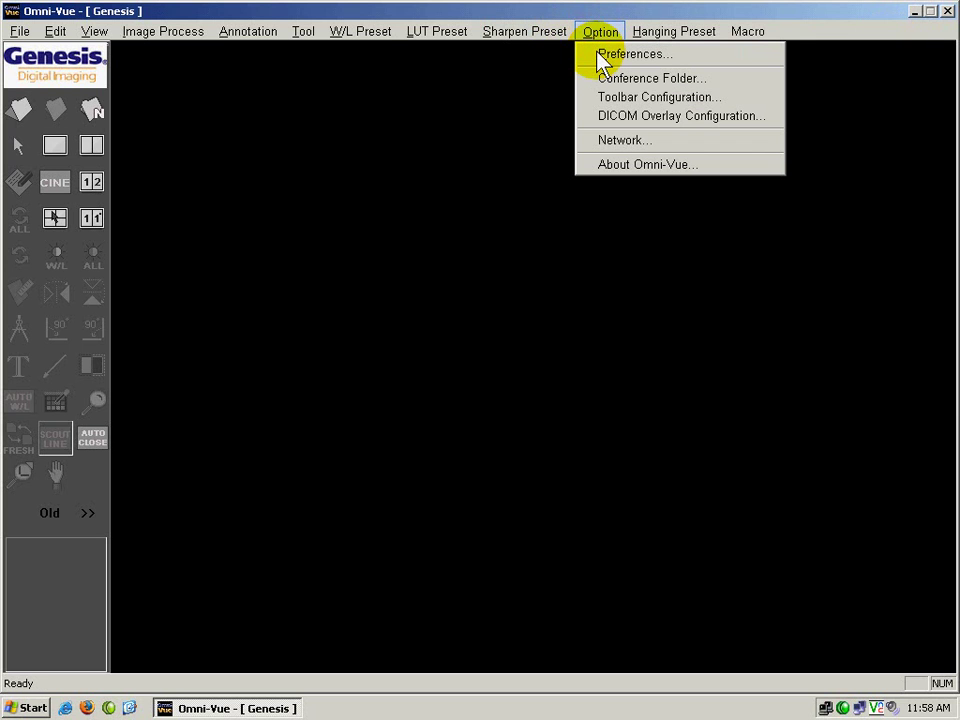
click(602, 56)
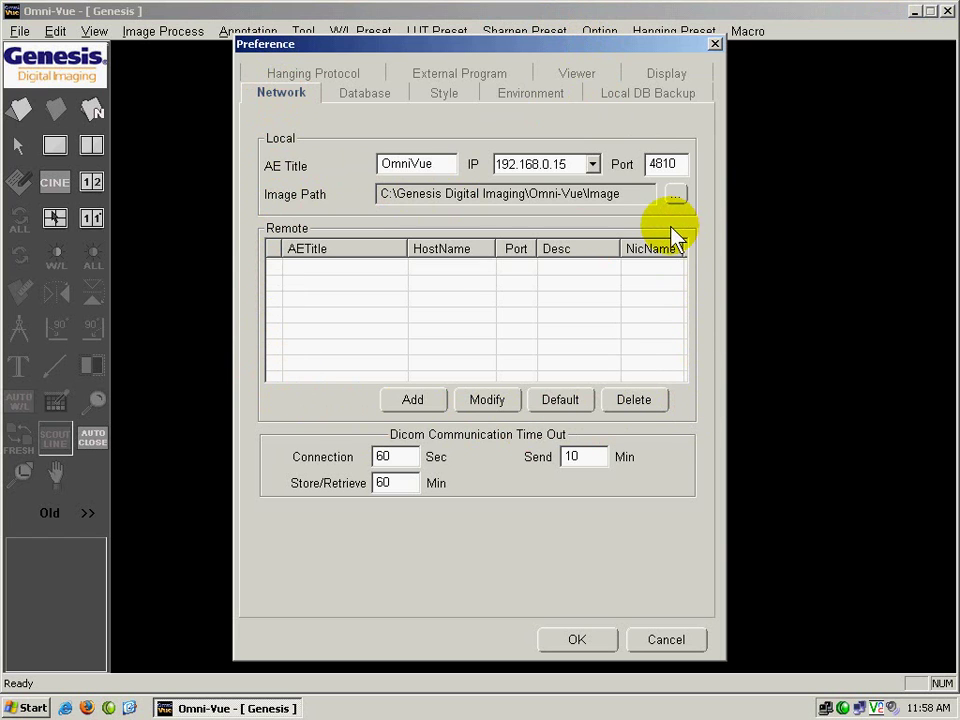
Add a remote destination with AE title OmniVue, host 192.168.08 and port 4810
click(410, 401)
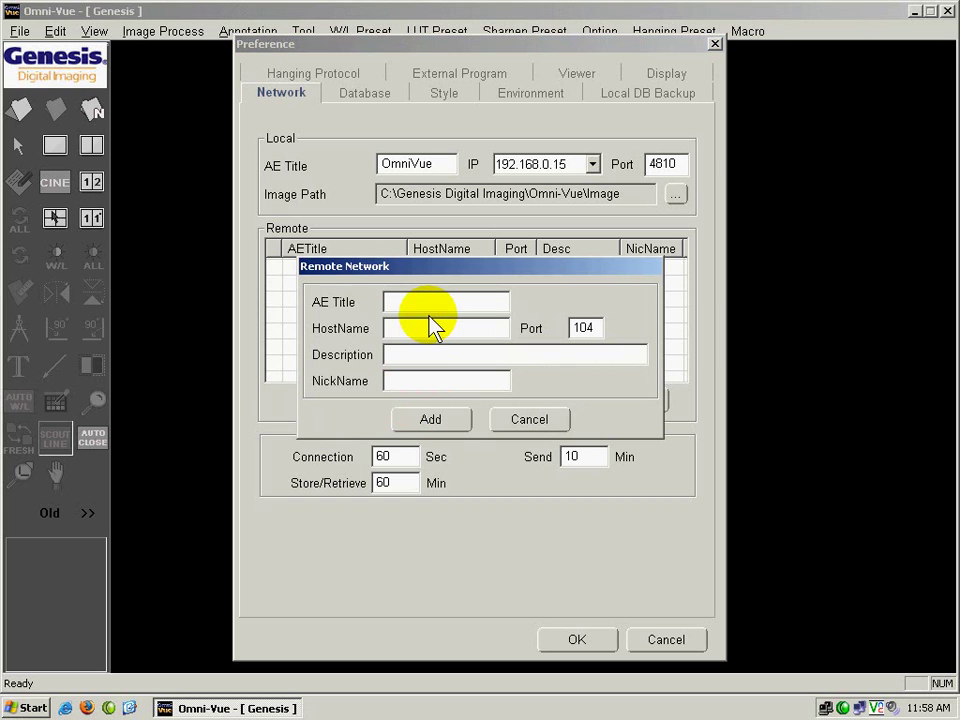
text(OmniVue)
click(407, 328)
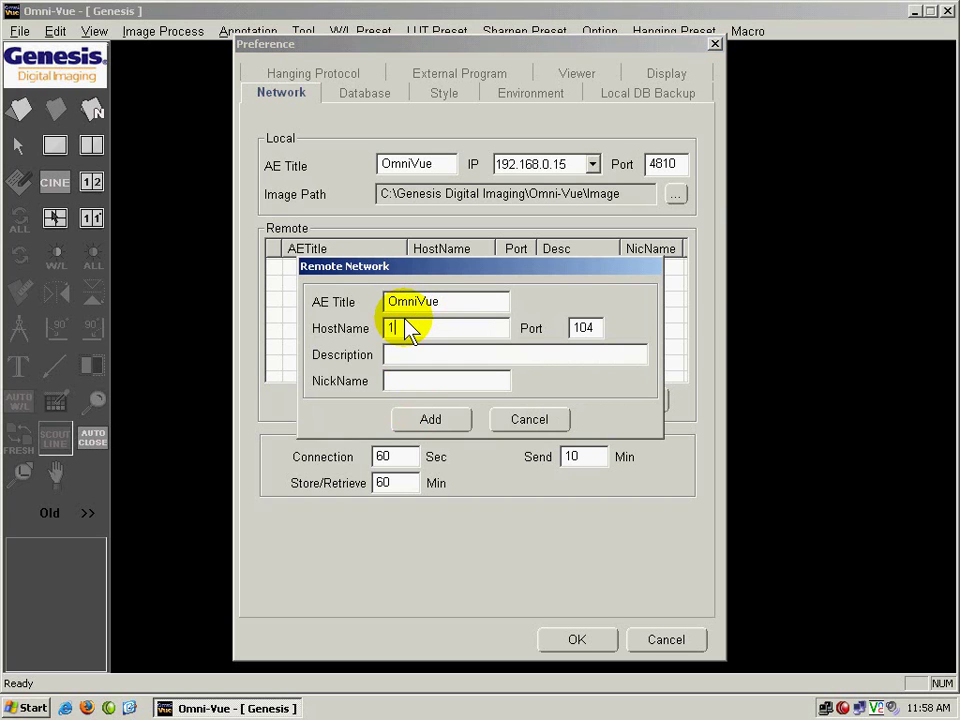
text(192.168.08)
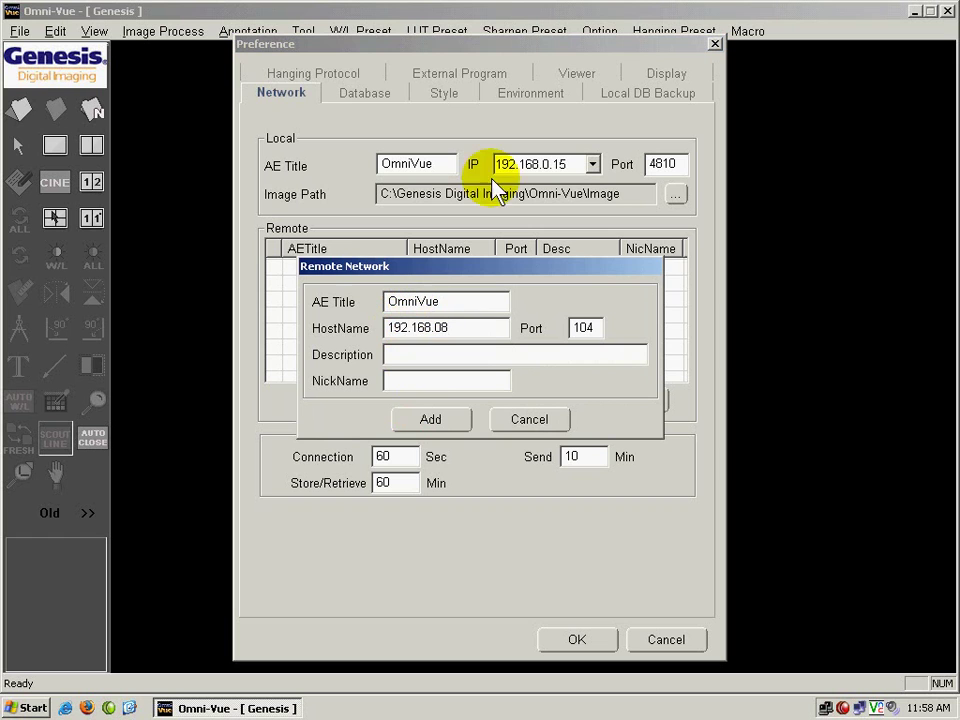
double_click(590, 328)
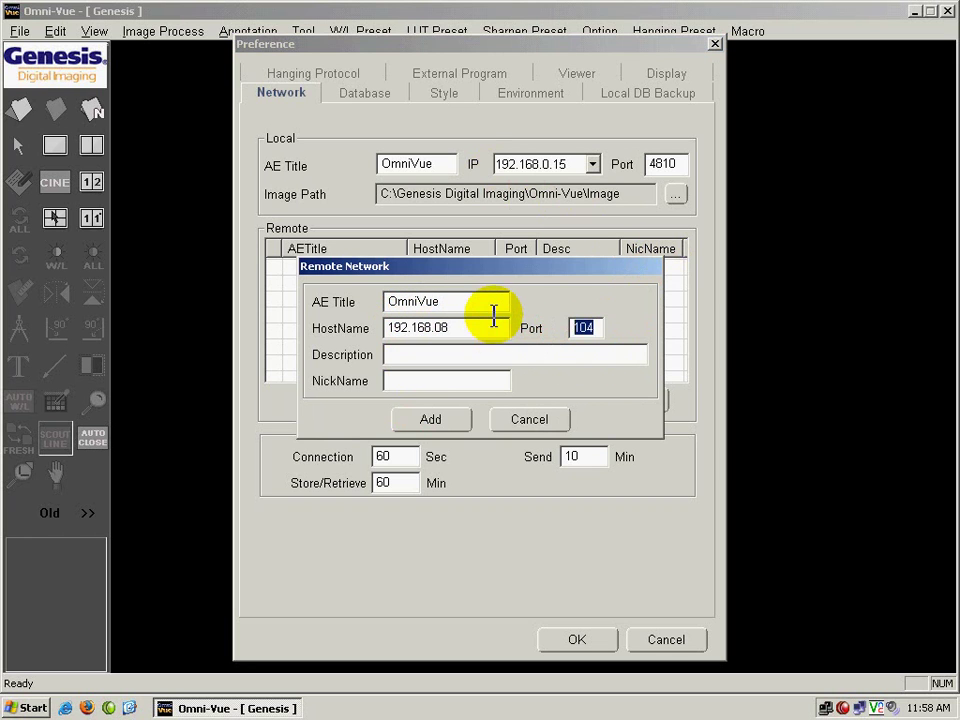
text(4810)
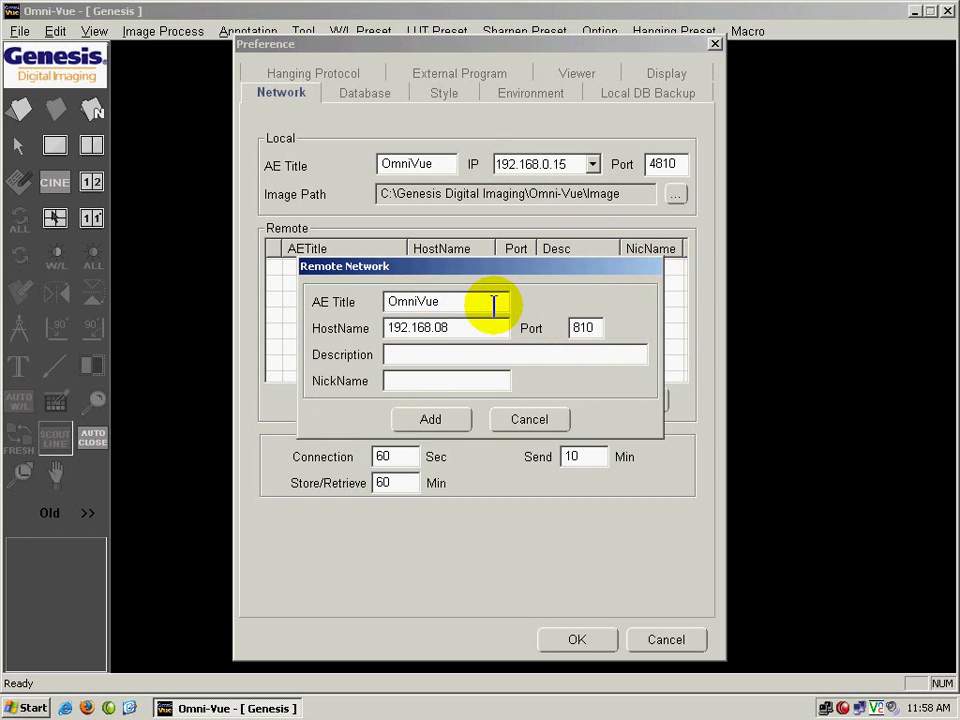
key(Left)
key(Left)
key(Left)
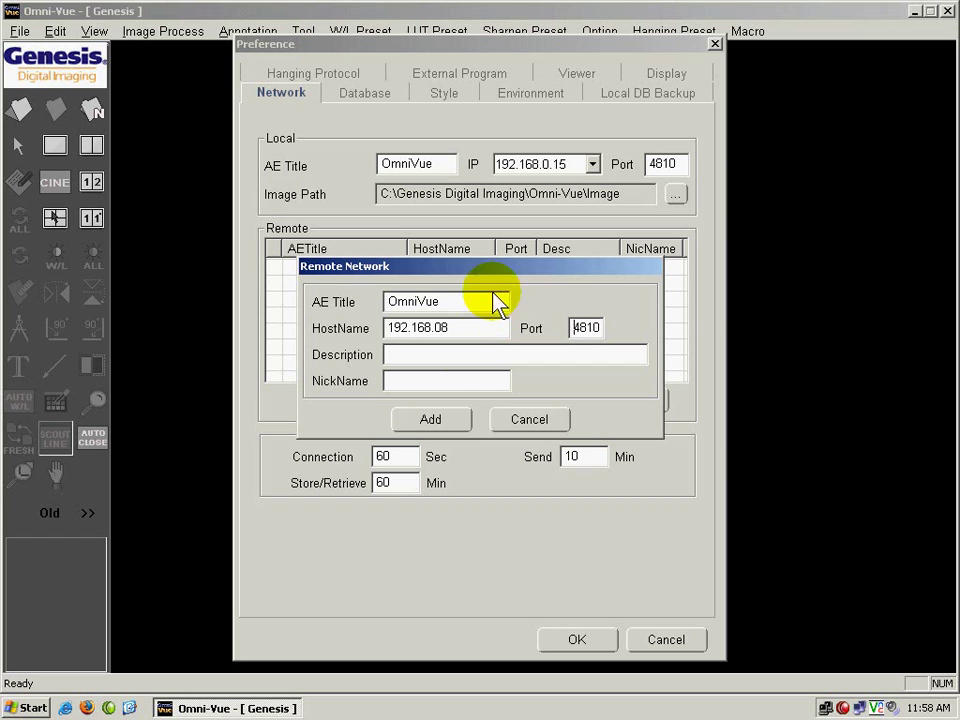
click(430, 421)
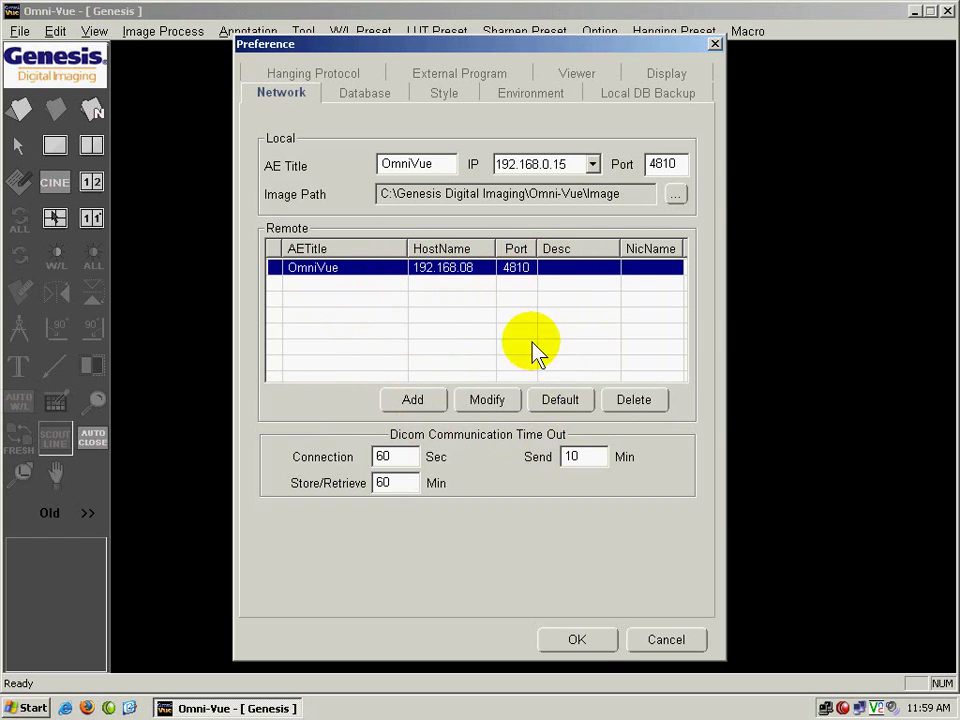
Save the preferences with OK, reopen the worklist and select the Medical Standard CT study
click(579, 640)
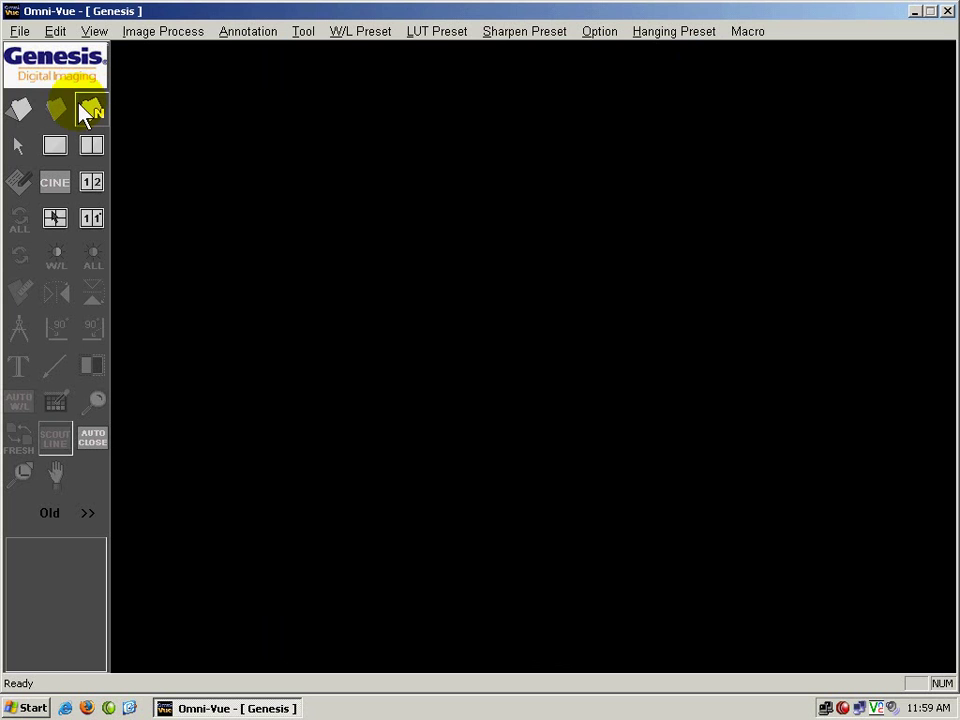
click(22, 112)
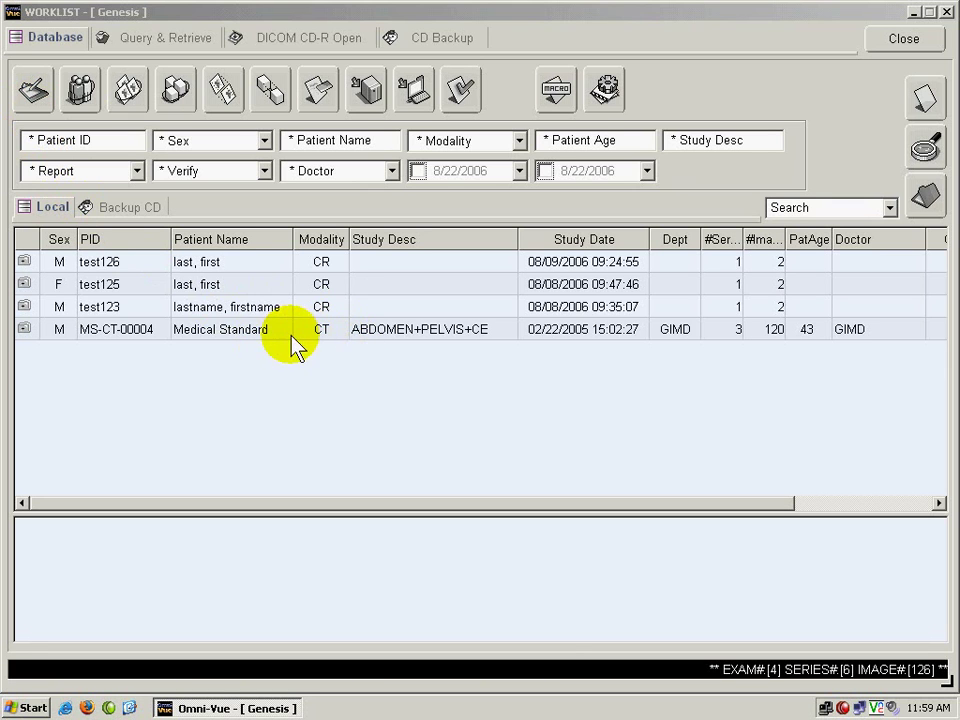
click(246, 333)
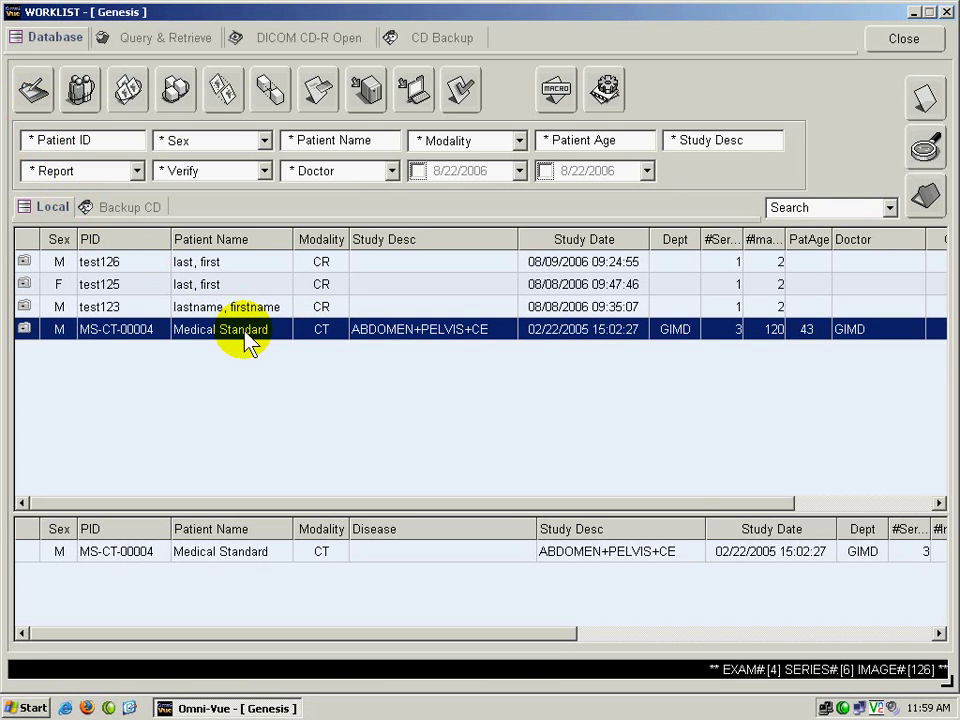
Open Send DICOM for the CT study, pick the OmniVue host and confirm a successful connection test
right_click(379, 333)
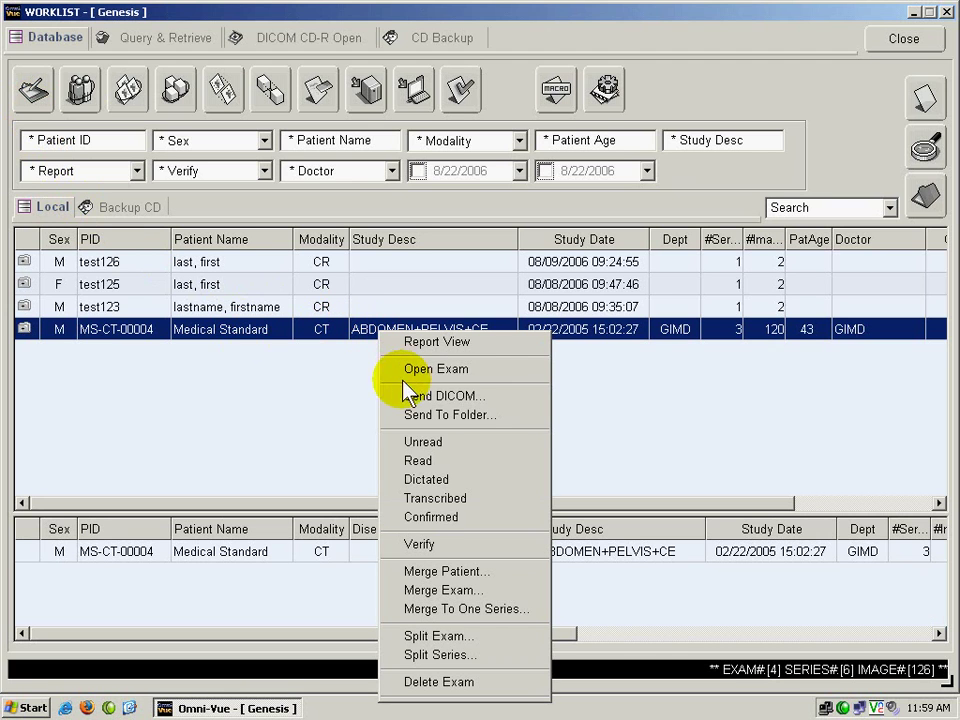
click(490, 396)
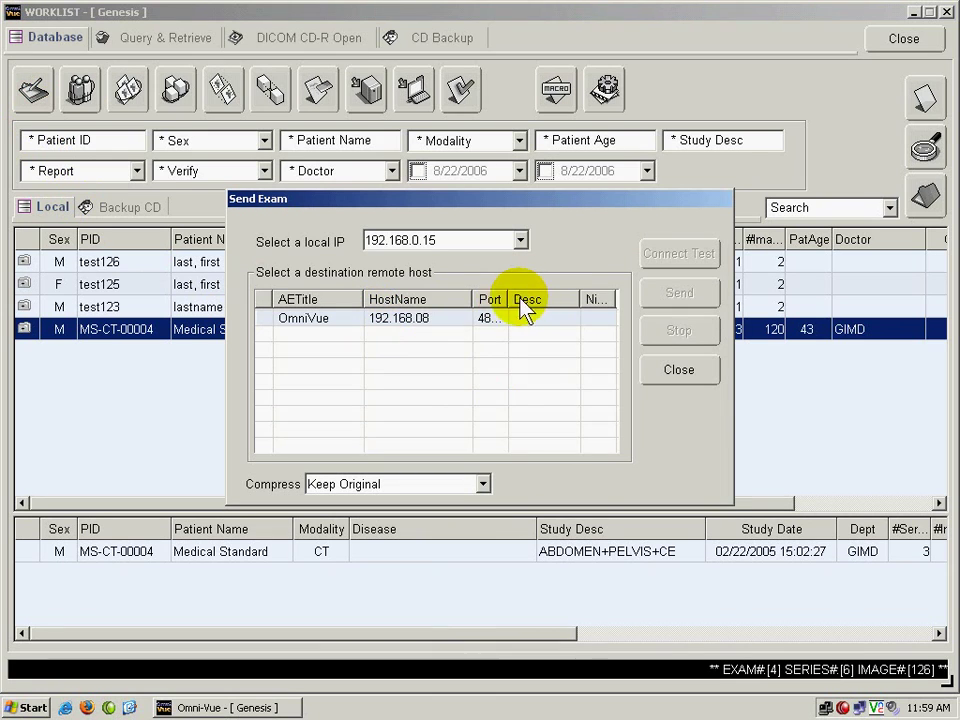
drag(507, 299, 517, 299)
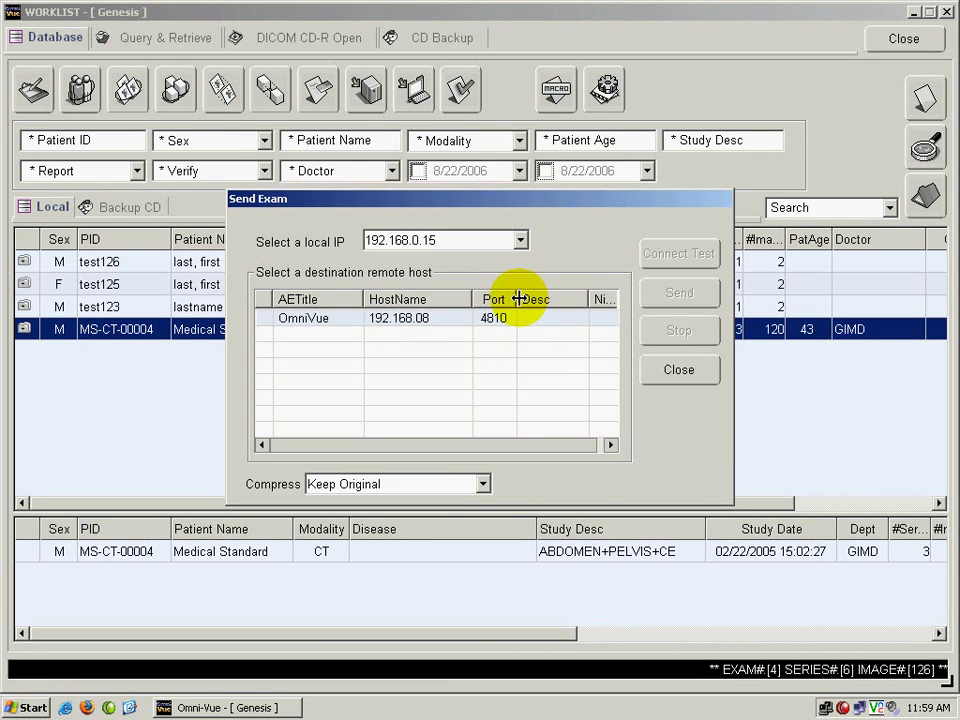
click(344, 320)
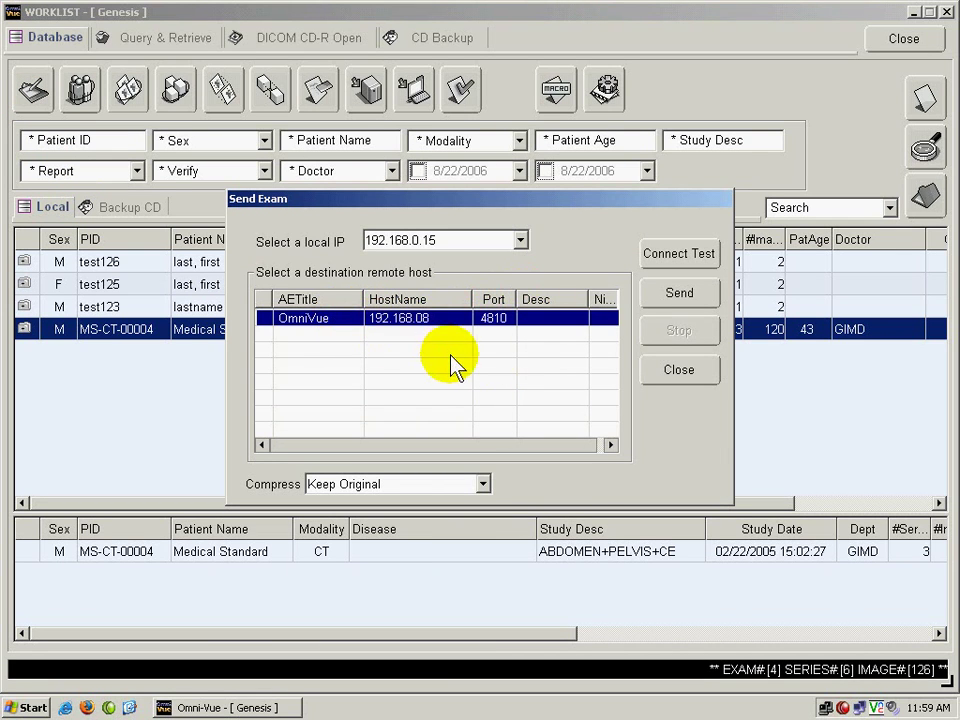
click(677, 253)
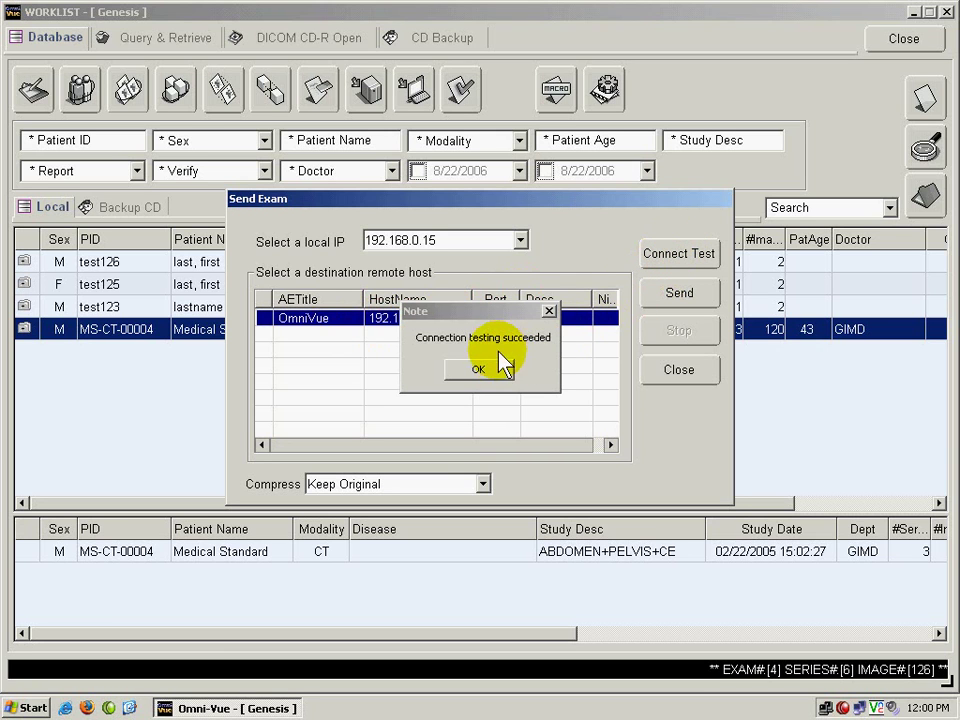
click(484, 372)
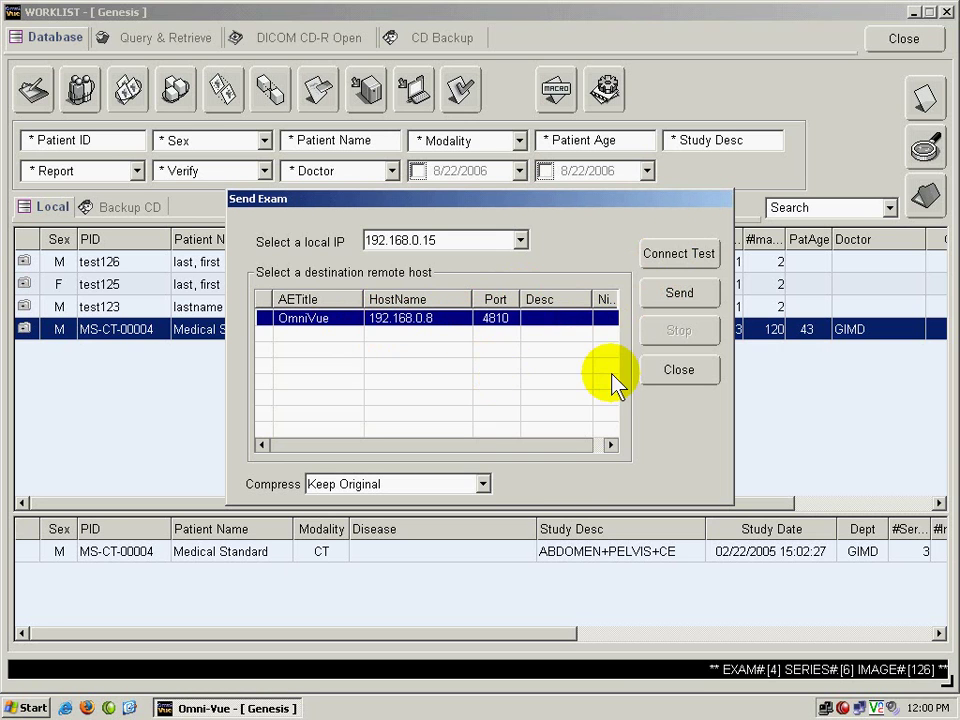
Send all 120 CT images to OmniVue with Keep Original compression
click(483, 486)
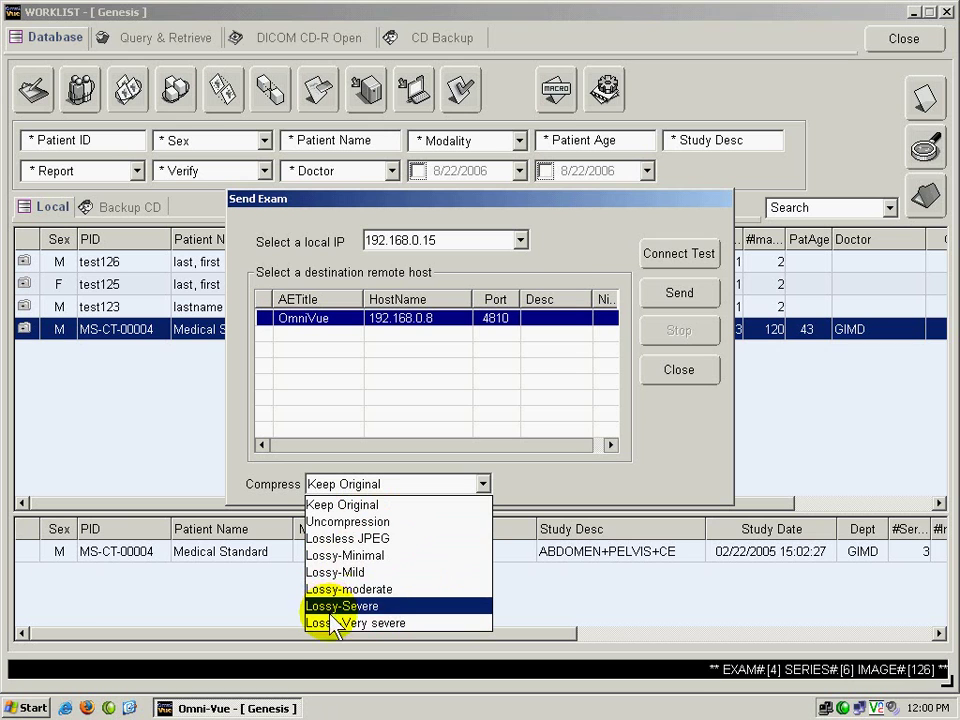
click(375, 506)
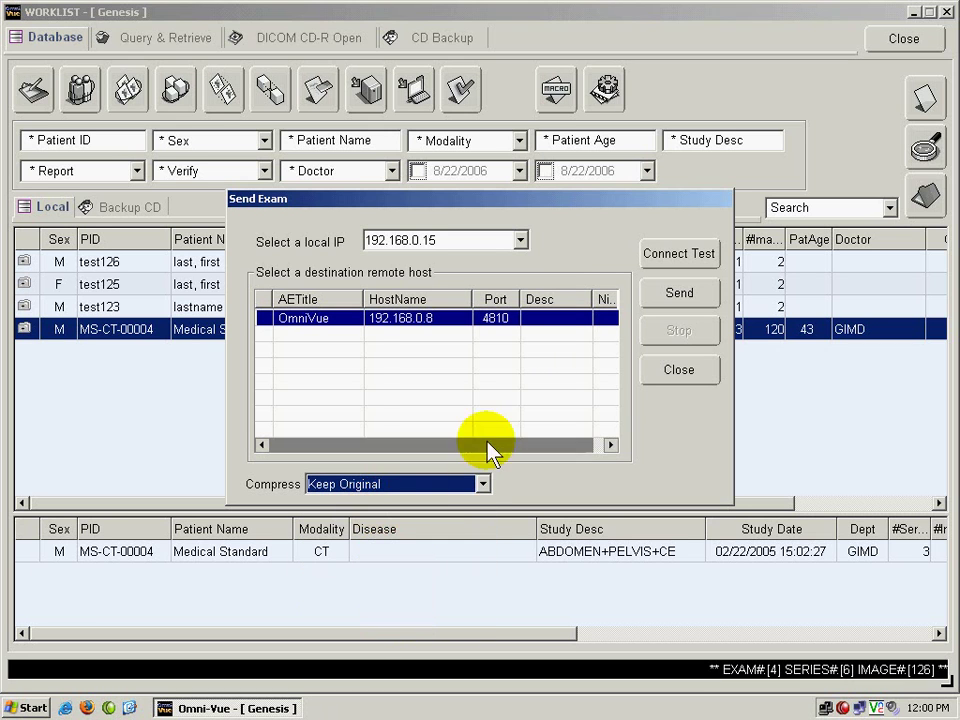
click(679, 298)
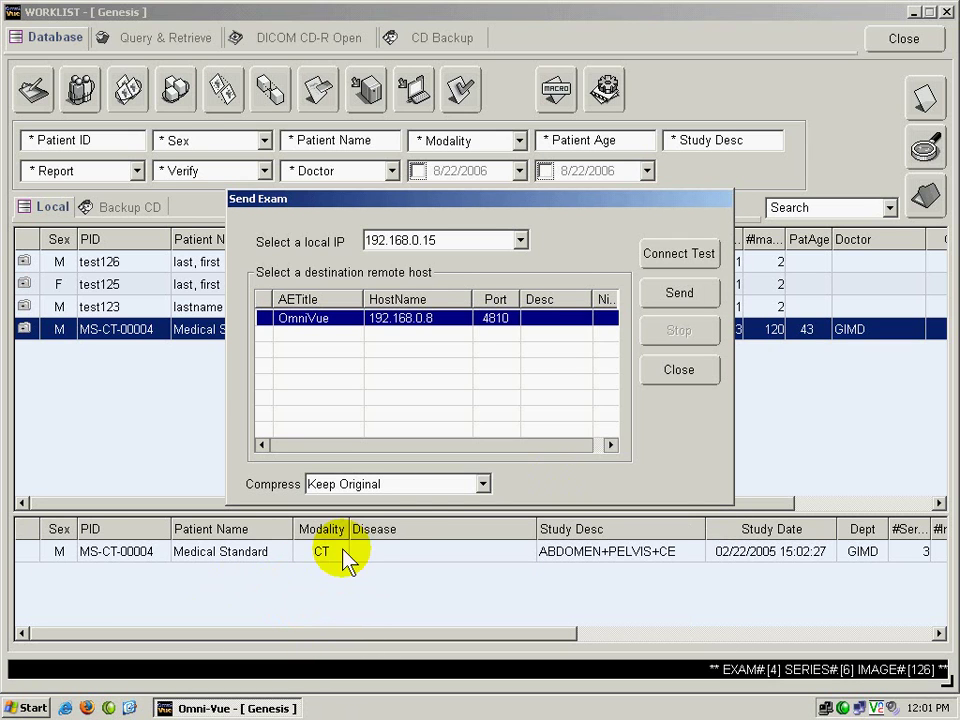
Close Send Exam and select only the three CR studies test126, test125 and test123
click(677, 370)
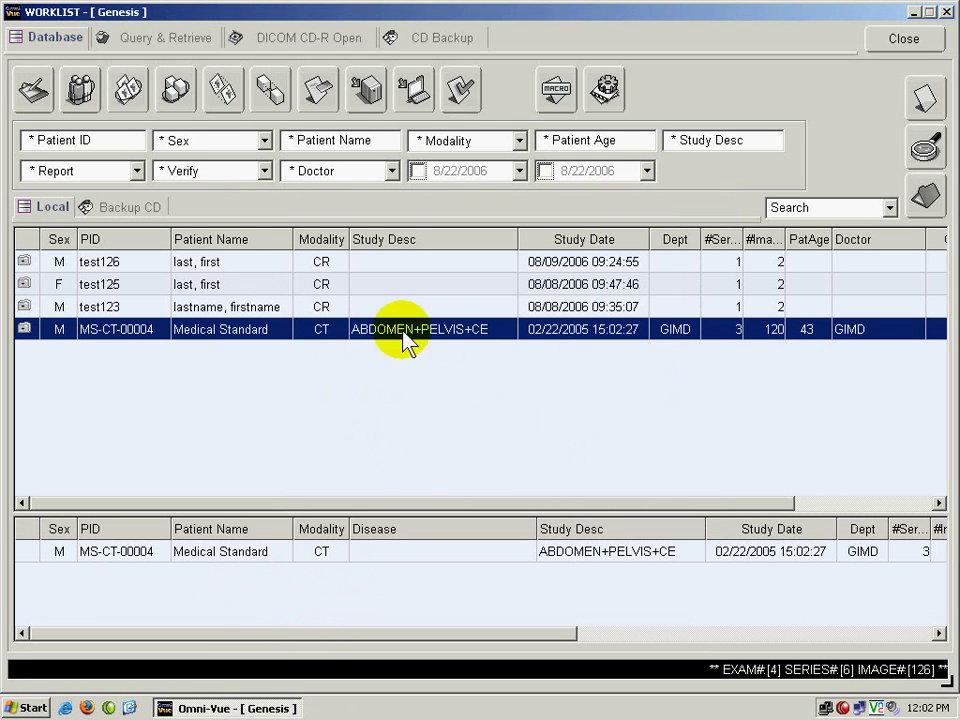
click(205, 262)
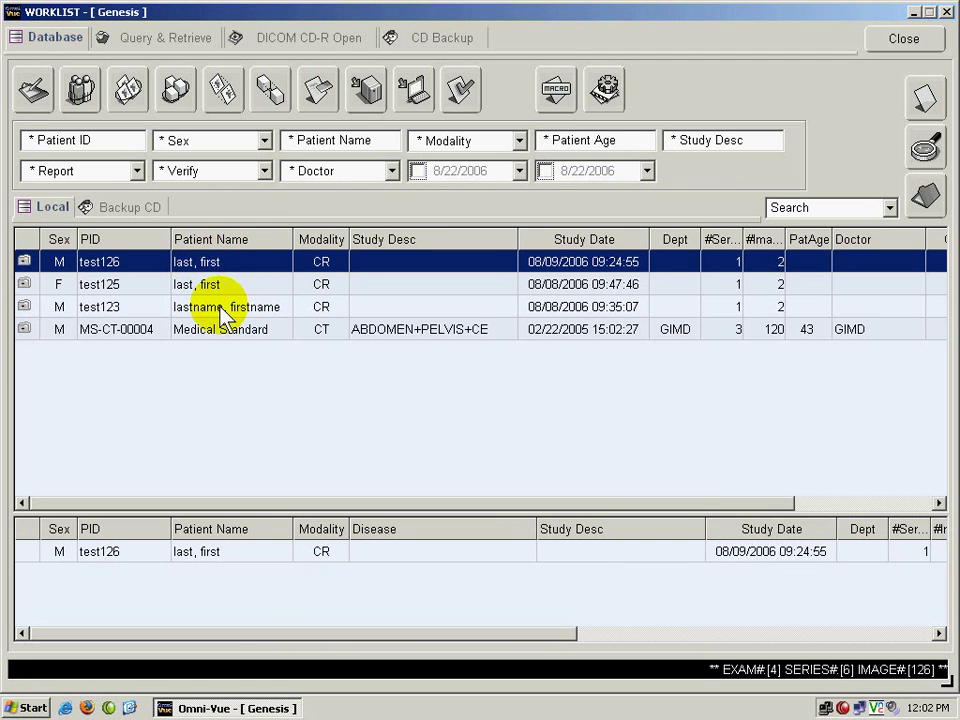
shift+click(218, 306)
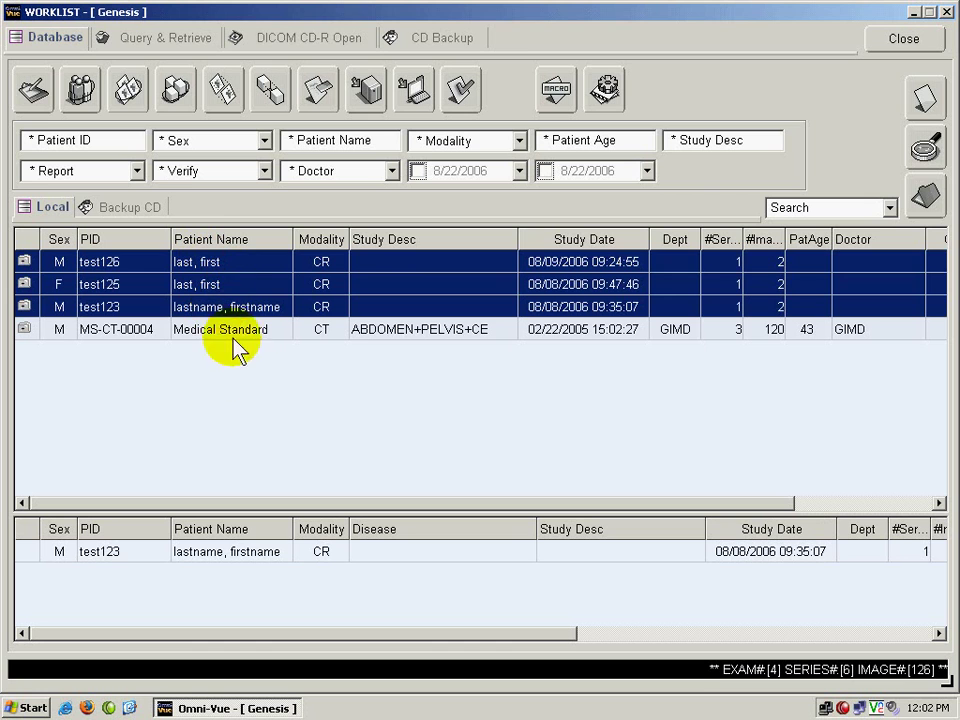
click(256, 392)
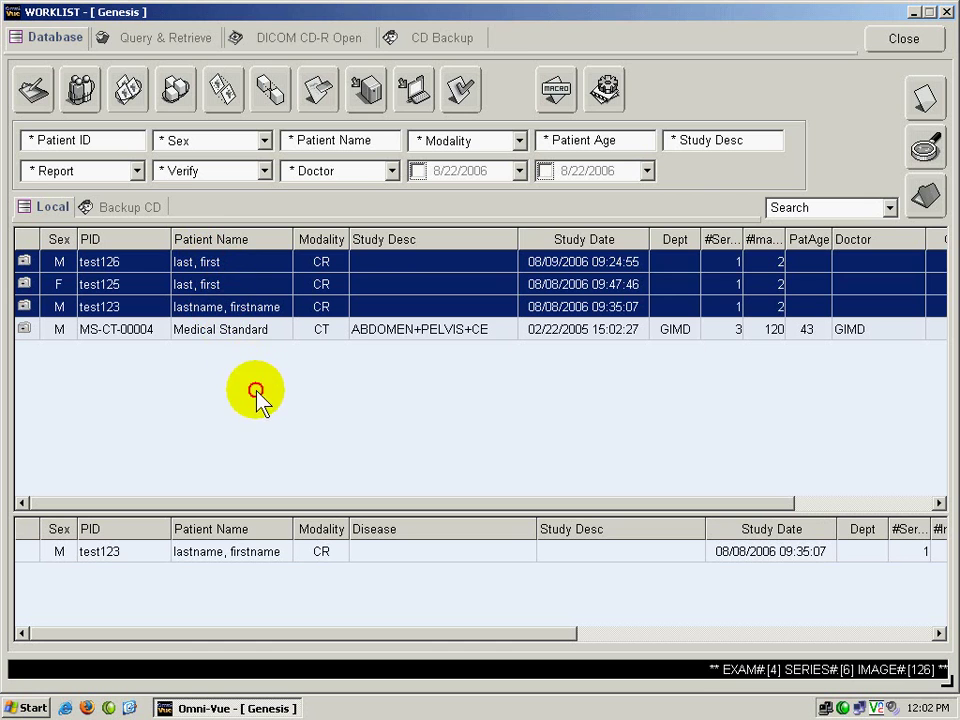
click(214, 331)
click(215, 264)
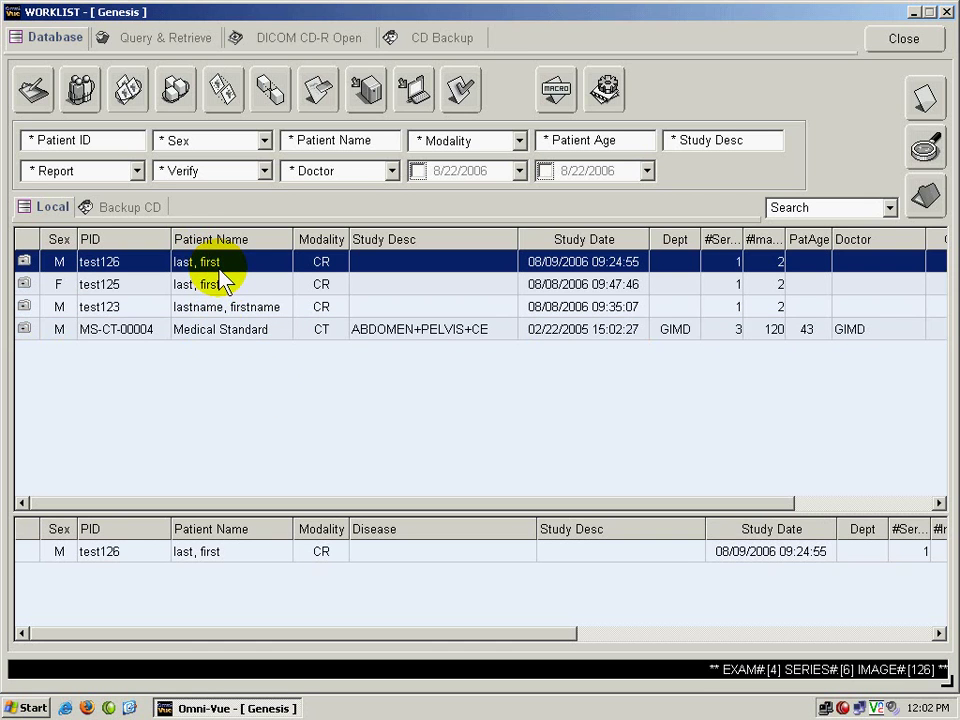
ctrl+click(225, 307)
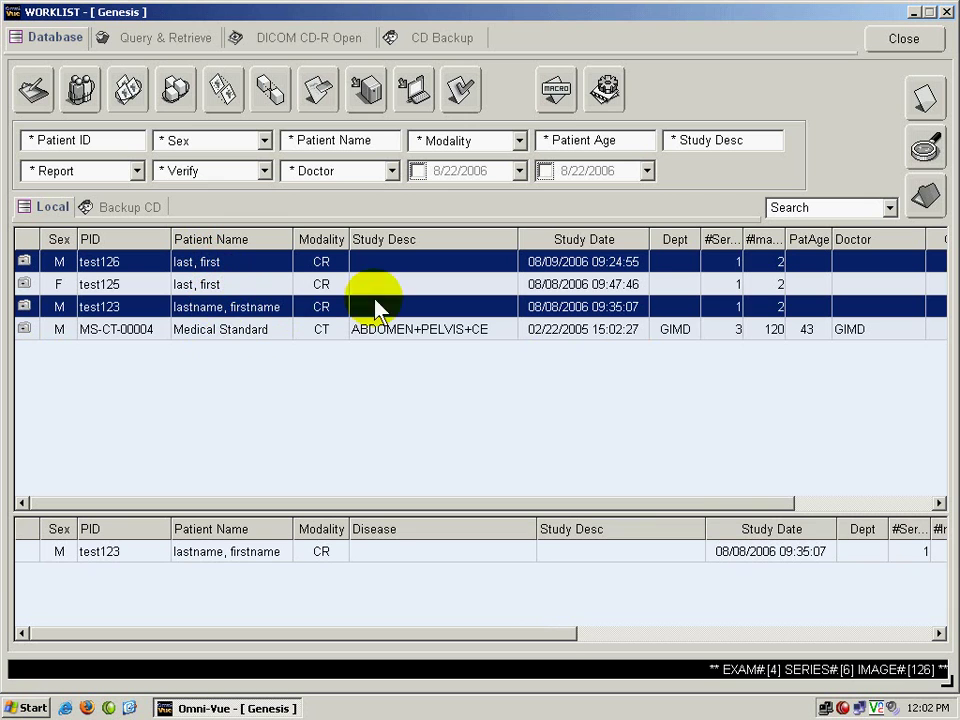
ctrl+click(450, 333)
ctrl+click(424, 291)
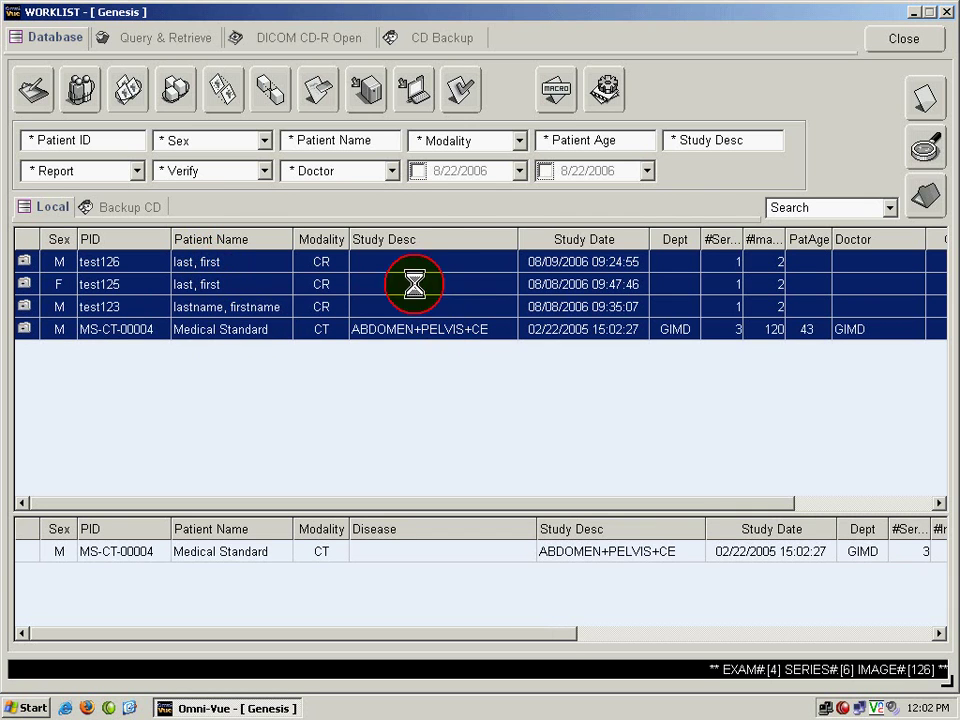
ctrl+click(248, 331)
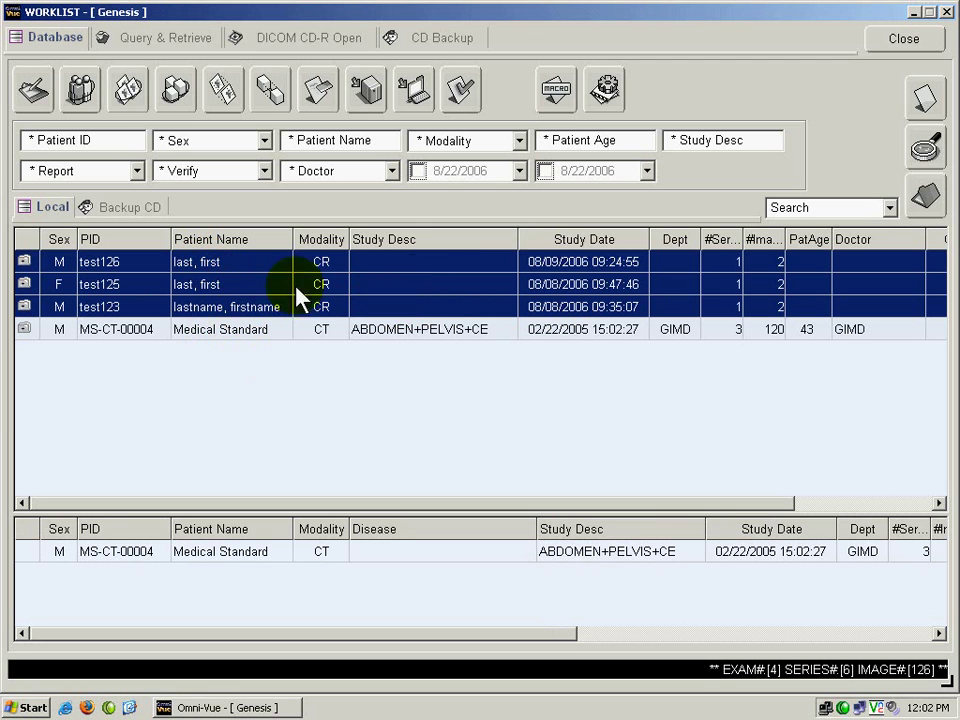
Open Send DICOM for the three CR studies, choose OmniVue and set Lossless JPEG compression
right_click(418, 280)
click(485, 344)
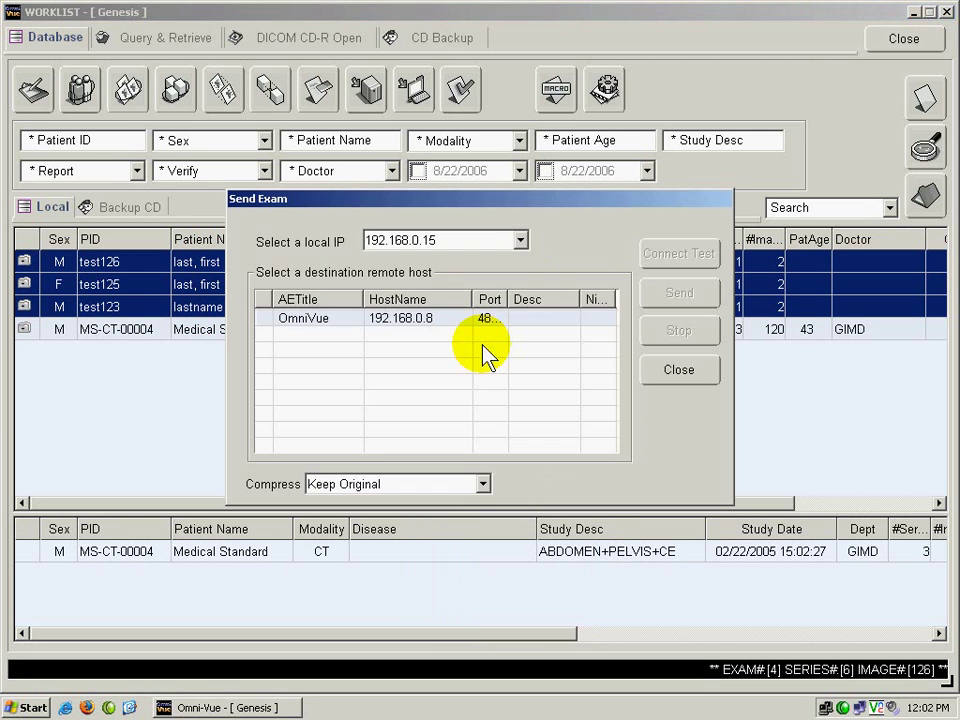
click(414, 320)
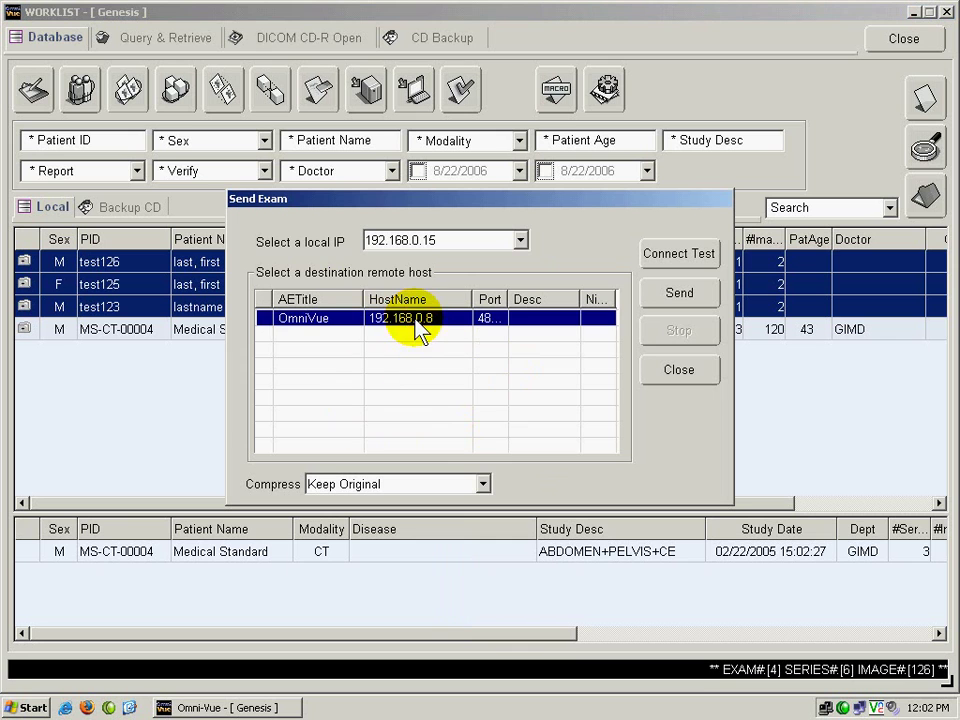
click(483, 486)
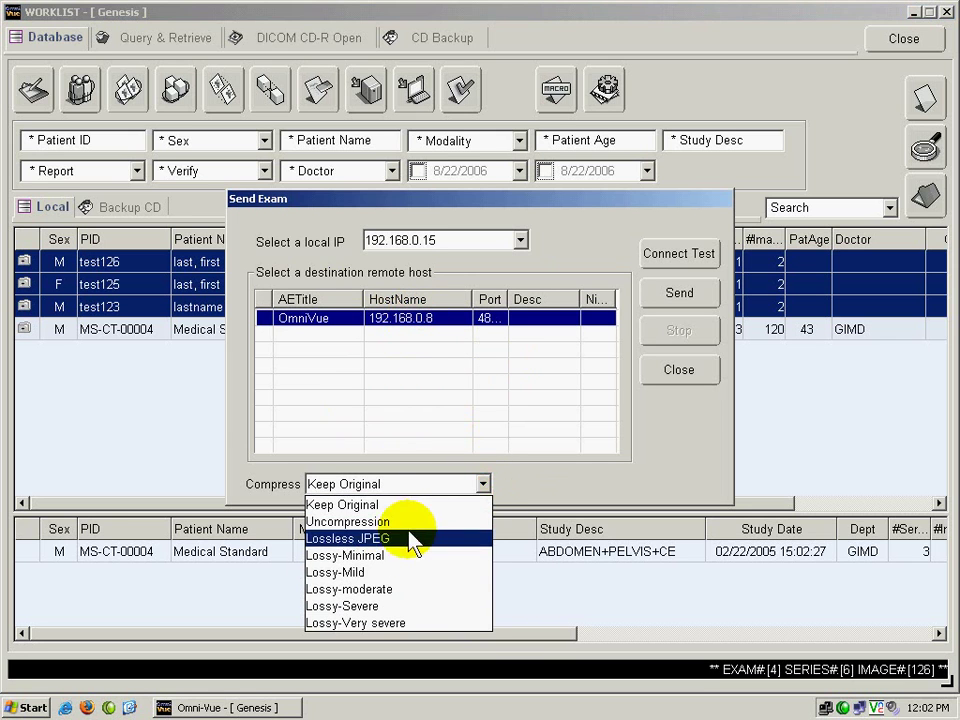
click(379, 540)
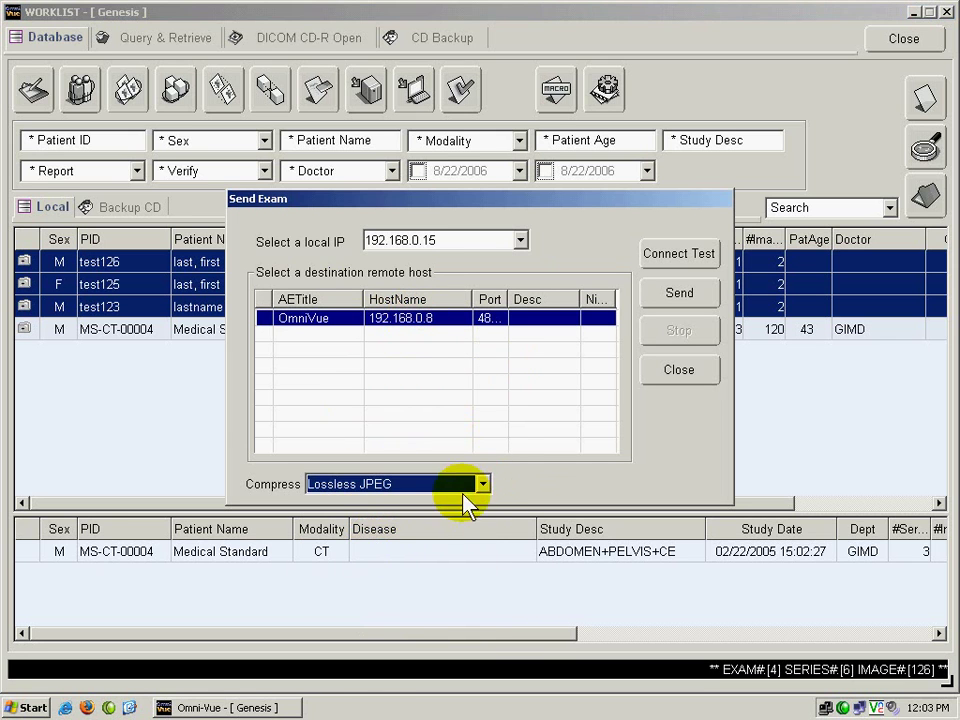